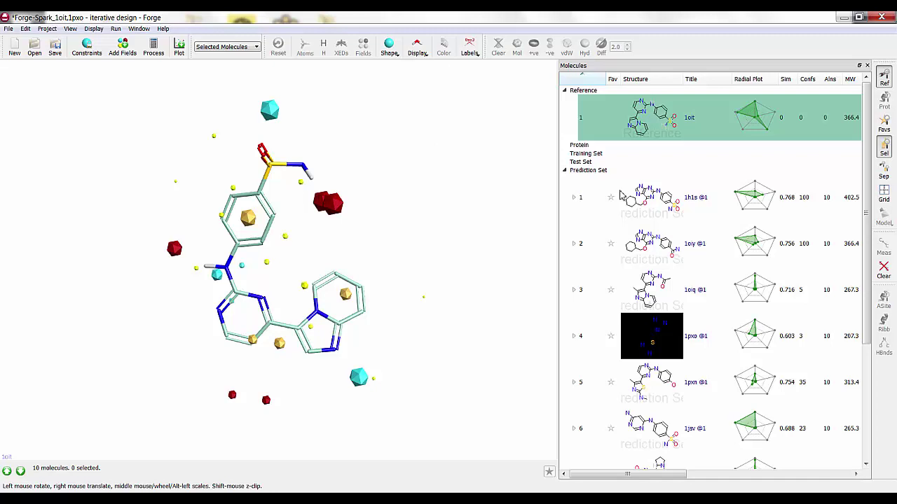
Overlay 1pxo @1 (score 0.603) on the 1oit reference, rotating and separating views to inspect the fit
drag(867, 196, 864, 313)
scroll(864, 313, up, 5)
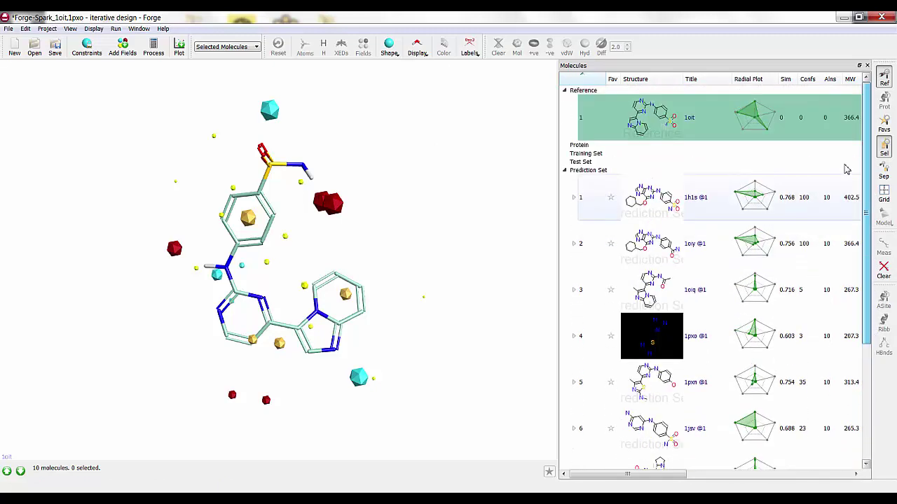
click(722, 127)
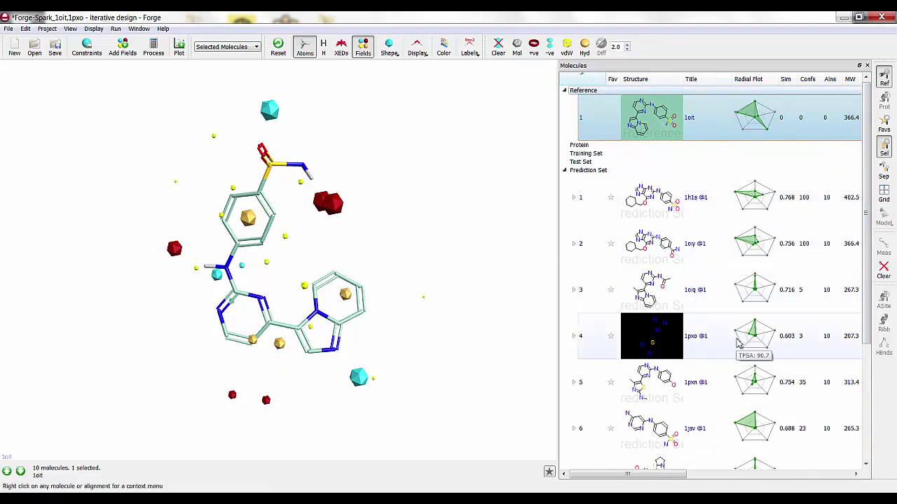
click(699, 342)
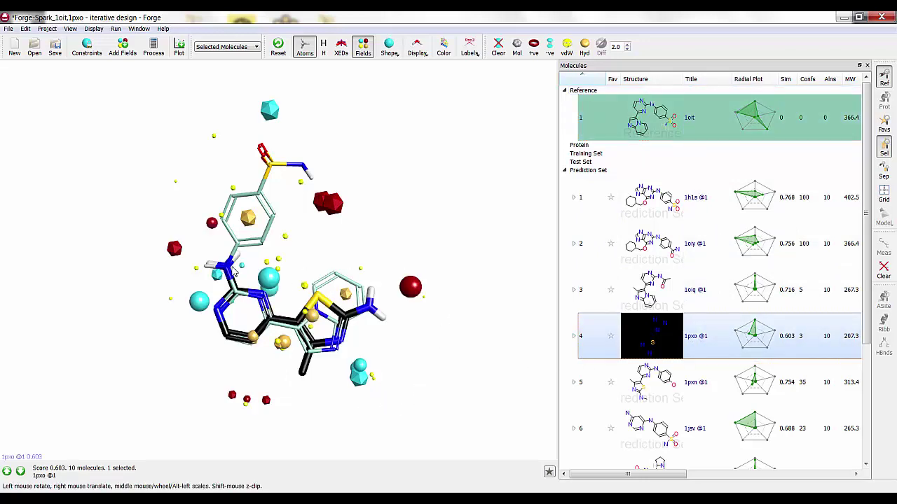
drag(375, 404, 403, 405)
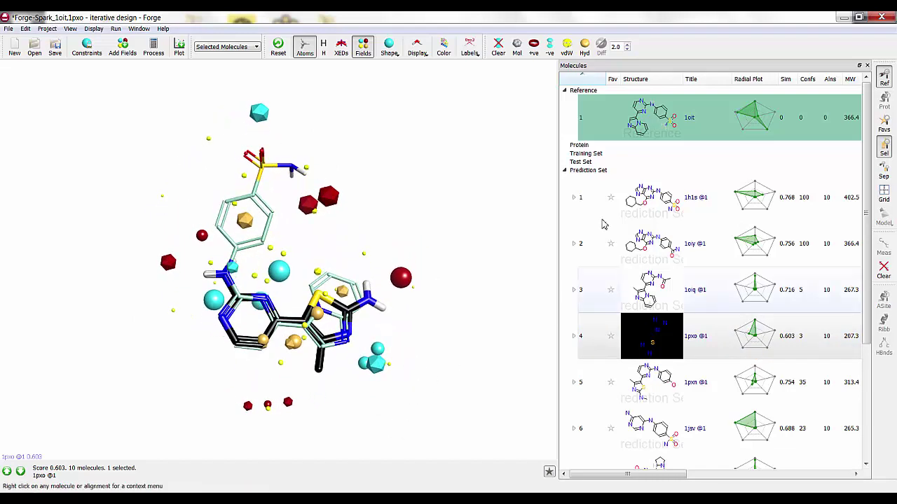
click(885, 176)
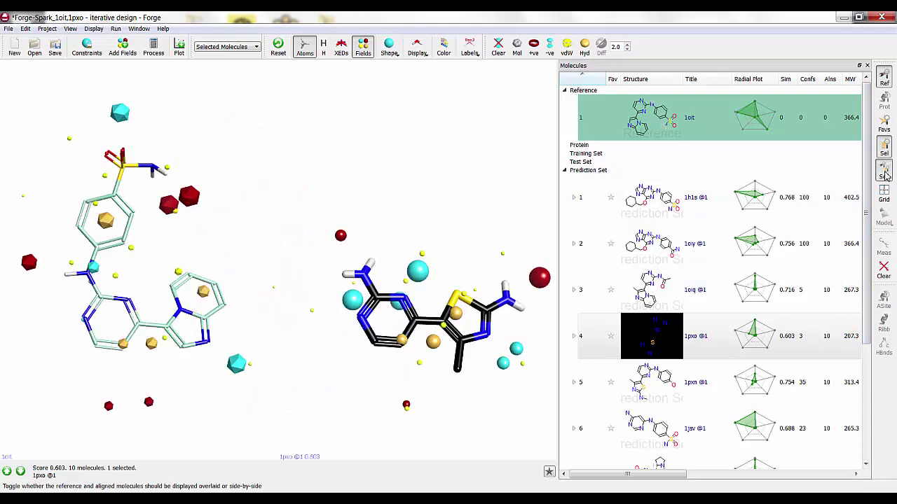
click(885, 176)
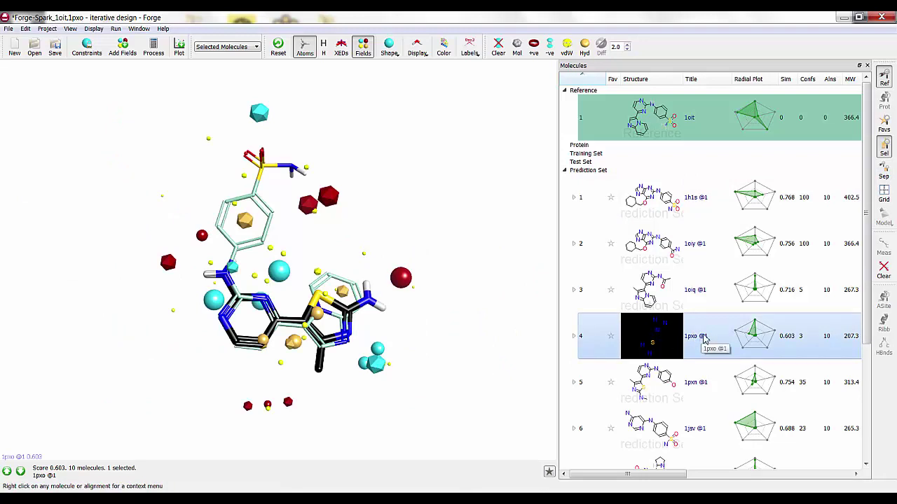
Open an editable copy of 1pxo @1 in the Molecule Editor and toggle the 1oit reference overlay
right_click(660, 343)
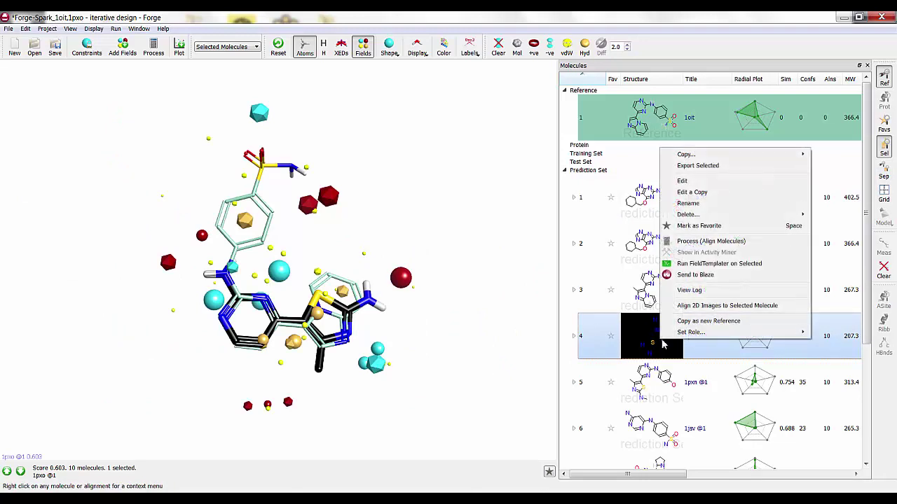
click(692, 192)
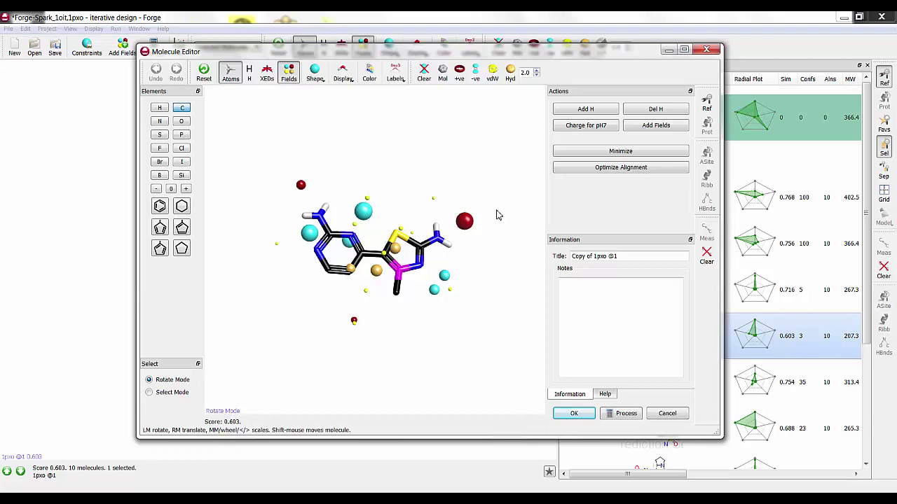
click(707, 105)
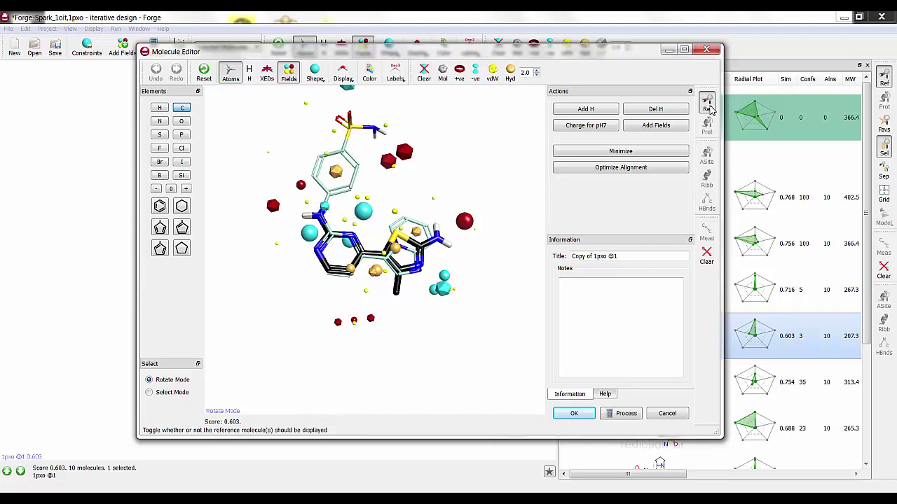
click(708, 106)
click(707, 105)
click(708, 105)
click(707, 106)
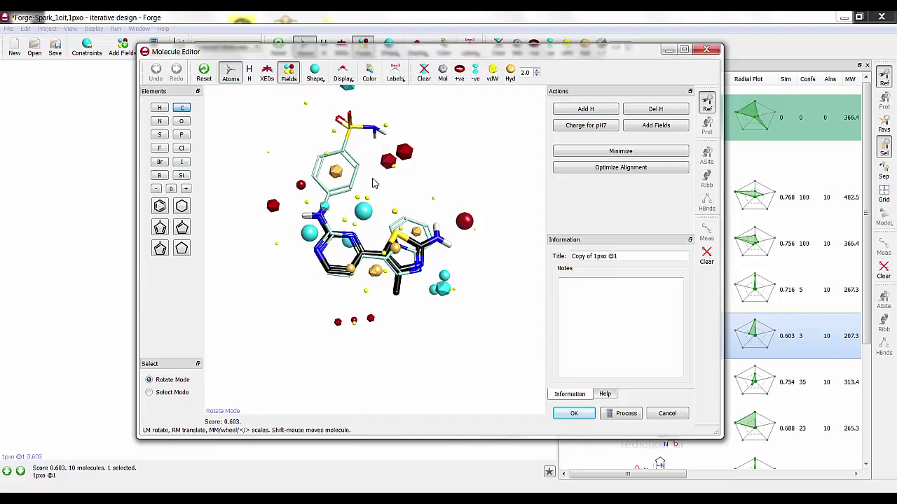
Attach a phenyl ring to the NH nitrogen and compare it against the 1oit reference
click(708, 106)
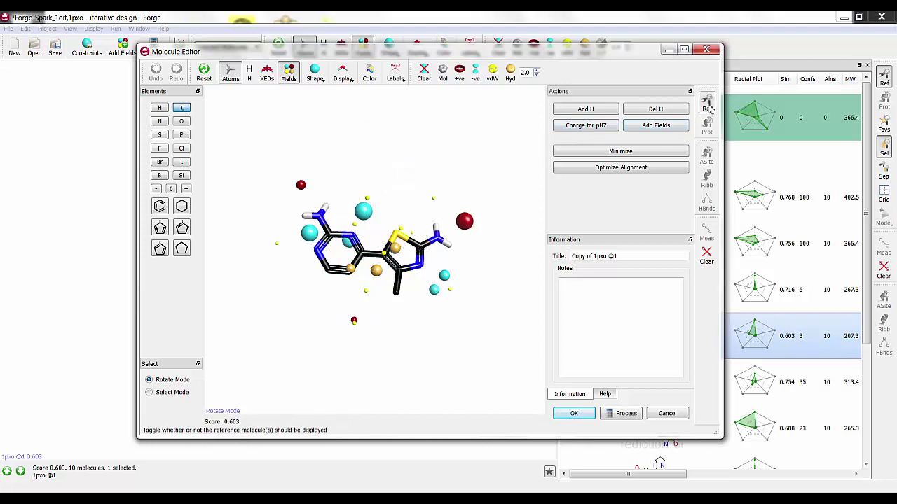
click(160, 209)
click(328, 207)
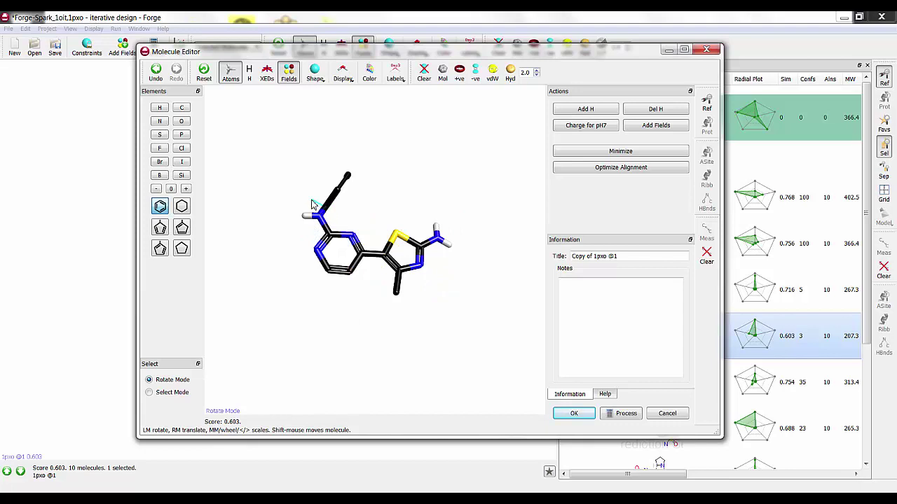
click(314, 207)
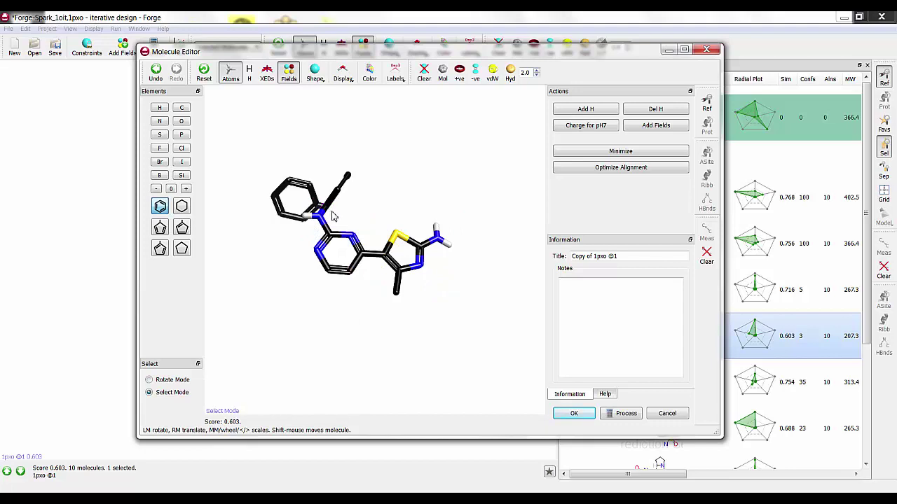
key(ctrl+z)
click(323, 214)
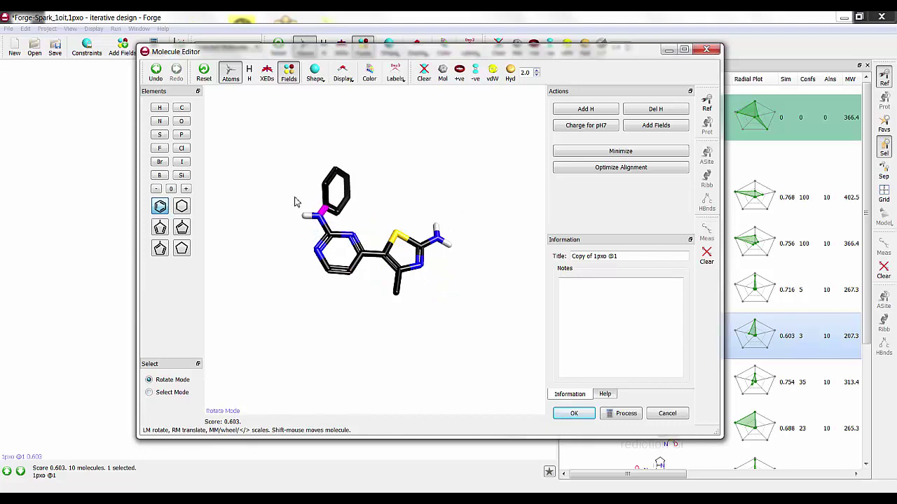
click(707, 106)
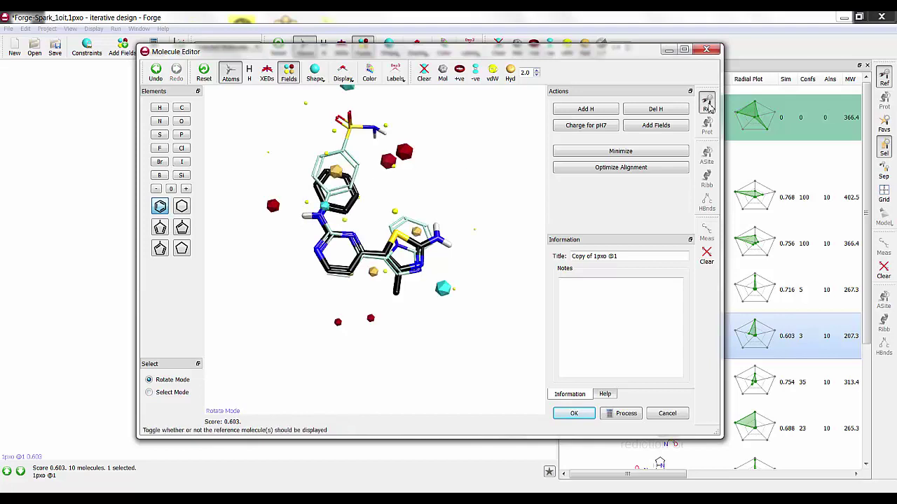
click(707, 105)
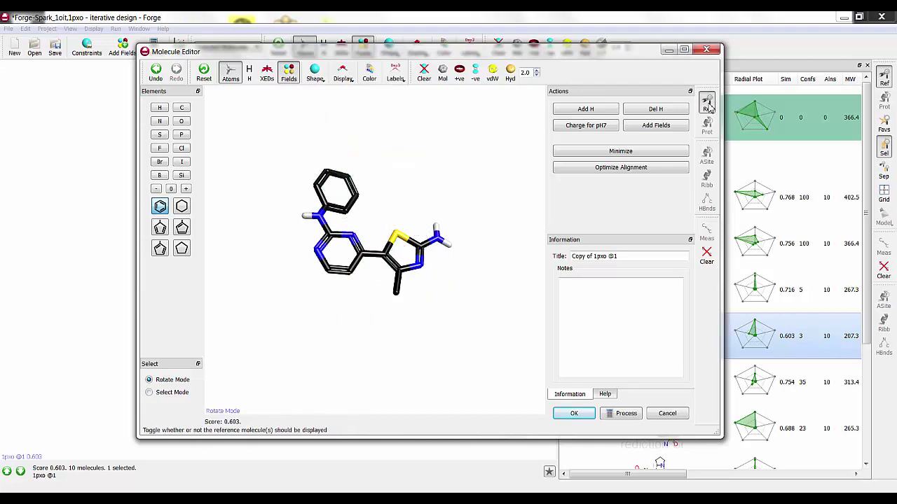
click(707, 105)
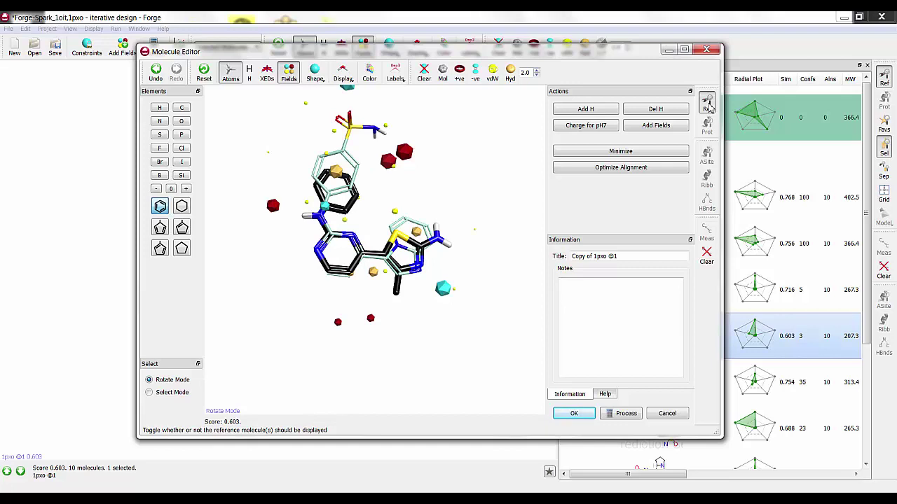
click(707, 105)
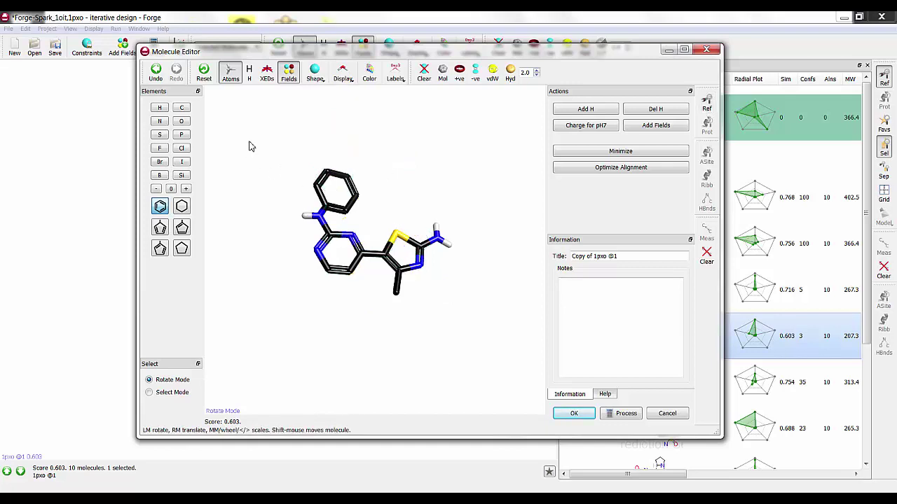
Add a sulfur at the ring's far end bearing two oxygens and a nitrogen
click(161, 136)
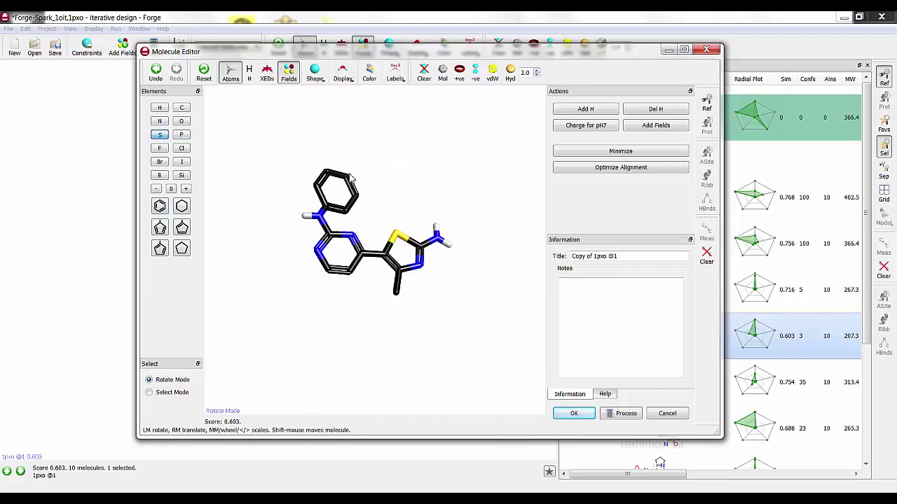
click(359, 168)
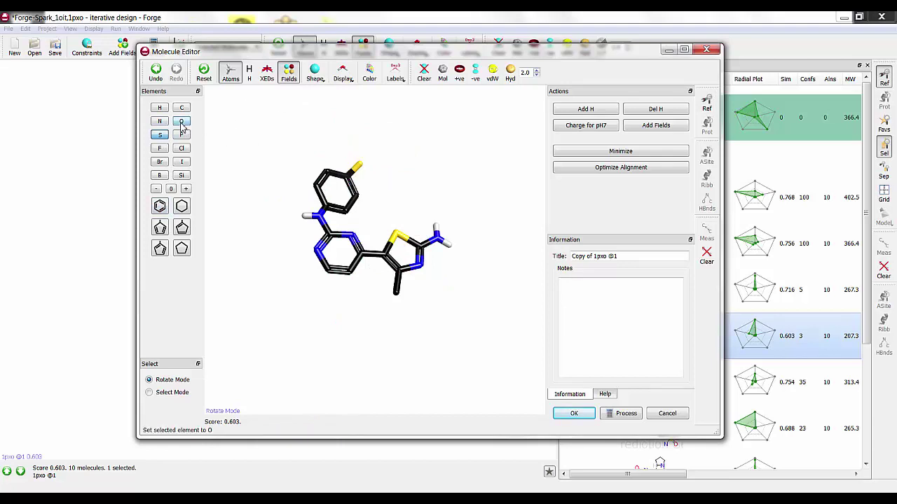
click(181, 123)
click(356, 162)
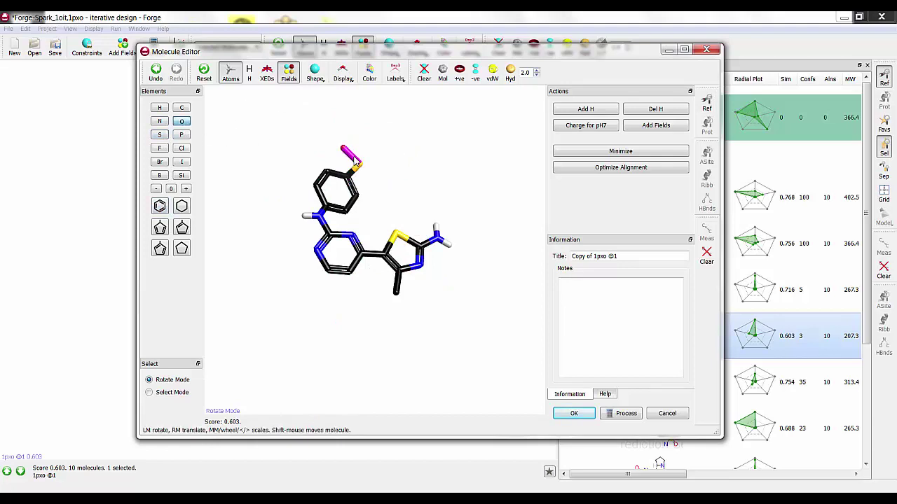
click(357, 166)
click(362, 166)
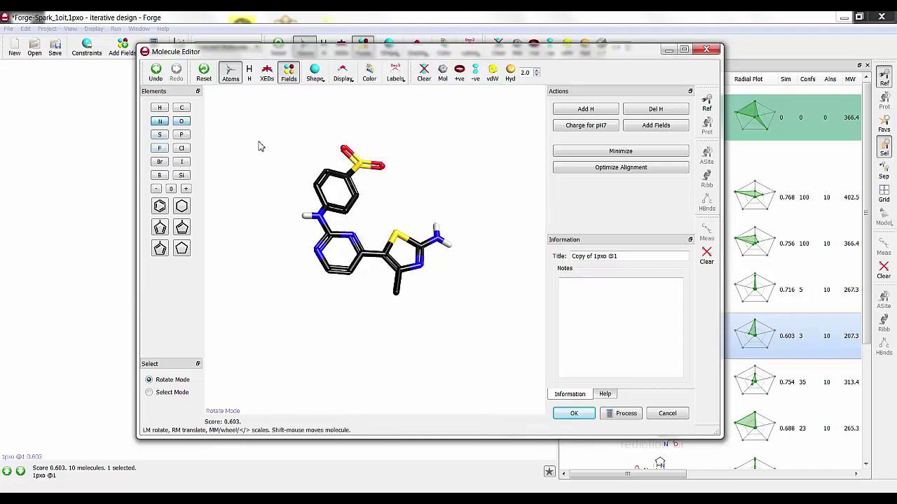
drag(360, 161, 369, 148)
Add hydrogens, charge for pH 7, minimize and align the sulfonamide ligand to the reference
click(594, 111)
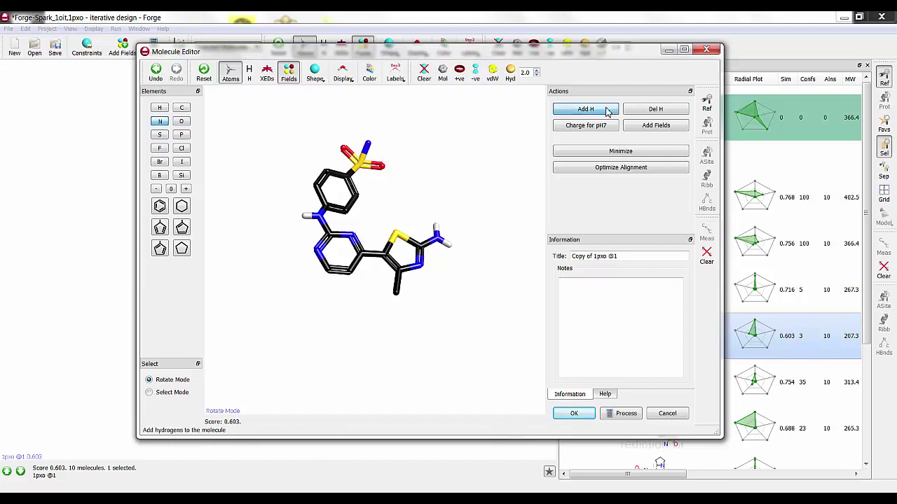
click(587, 127)
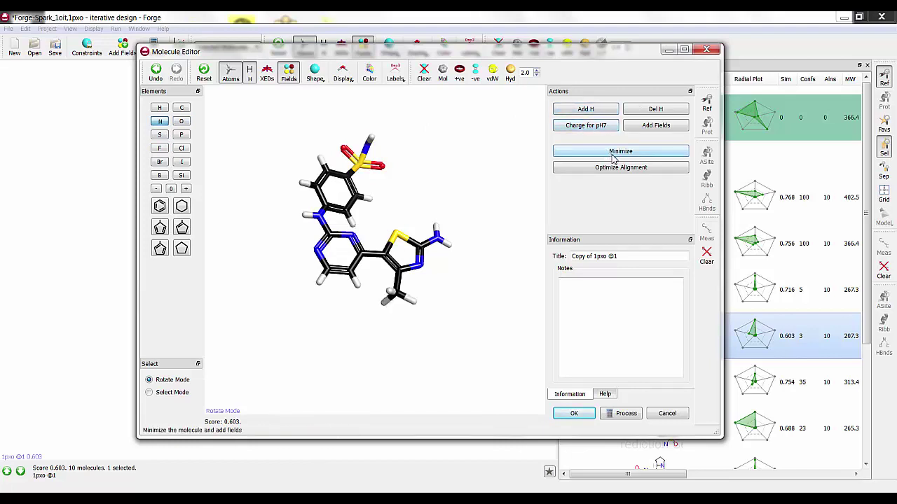
click(620, 154)
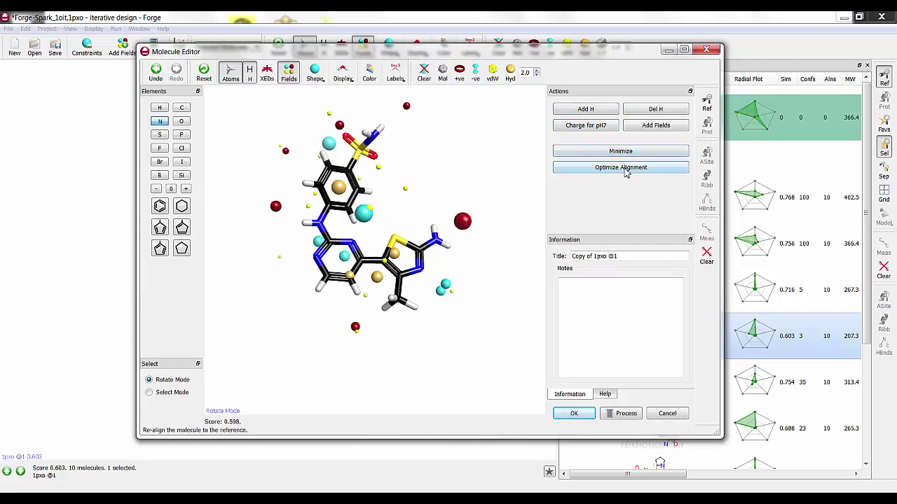
click(626, 170)
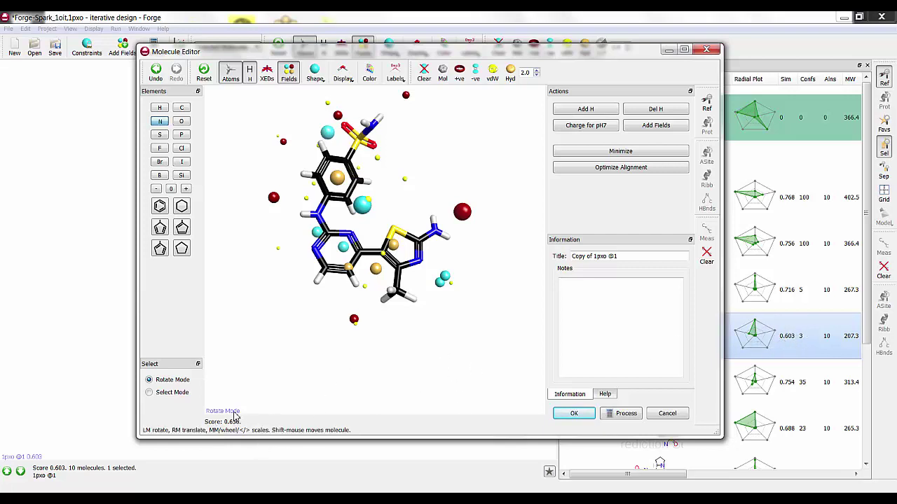
Twist the top ring and sulfonamide to match 1oit, then re-minimize and realign to score 0.748
click(708, 104)
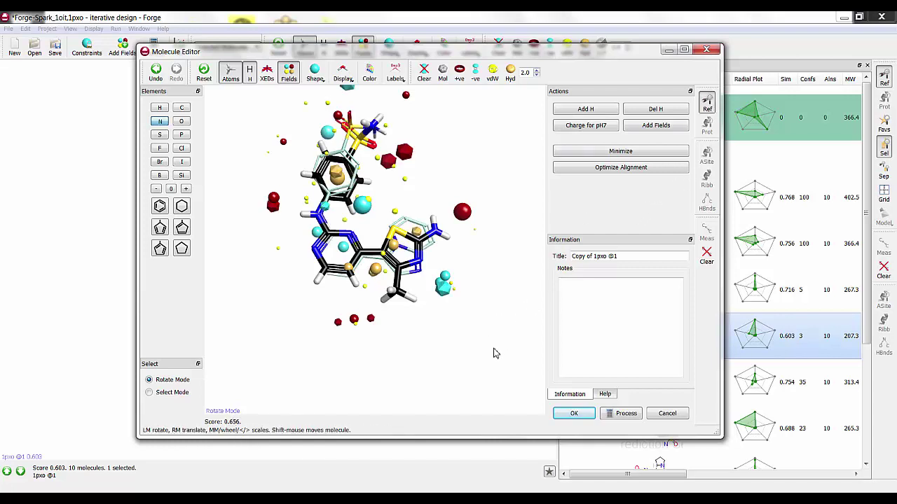
mouse_move(493, 353)
mouse_down()
mouse_move(448, 341)
mouse_move(476, 330)
mouse_move(491, 345)
mouse_up()
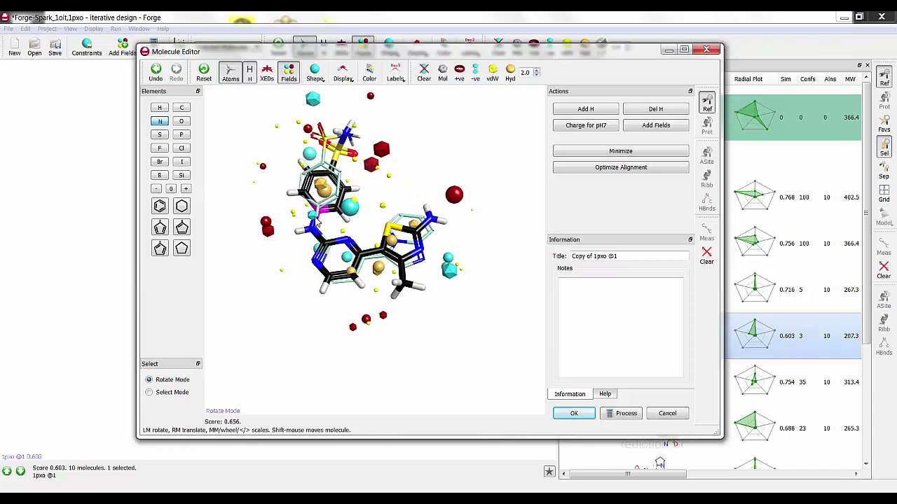
drag(317, 221, 291, 212)
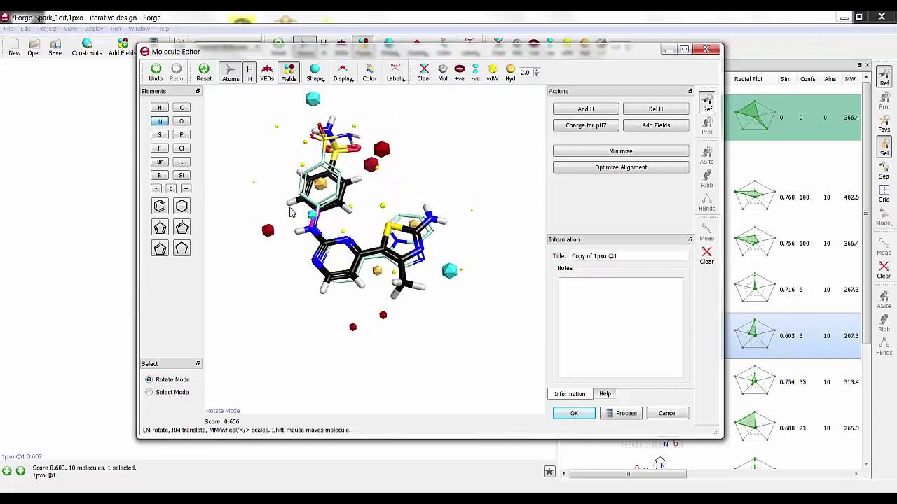
click(586, 108)
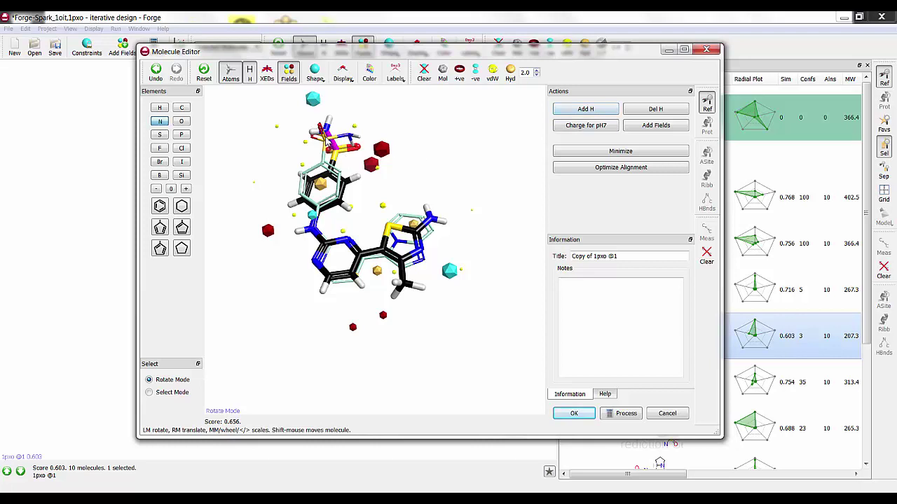
drag(326, 140, 201, 125)
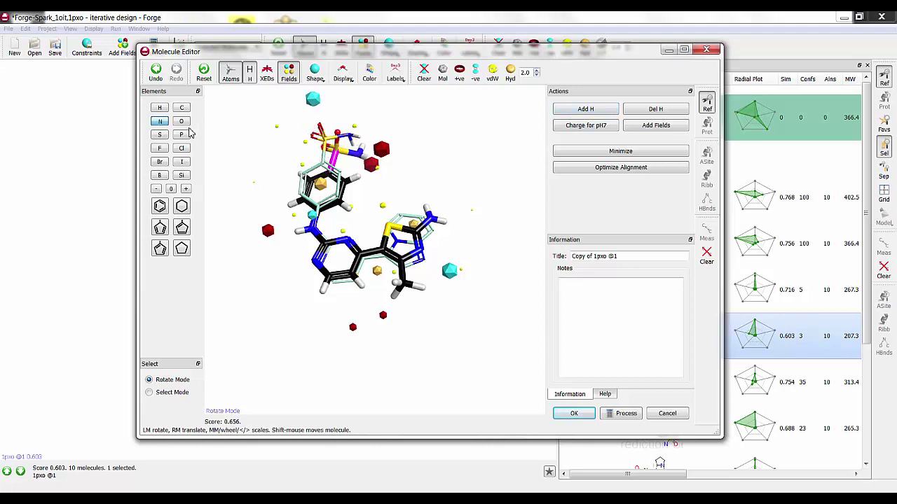
click(611, 150)
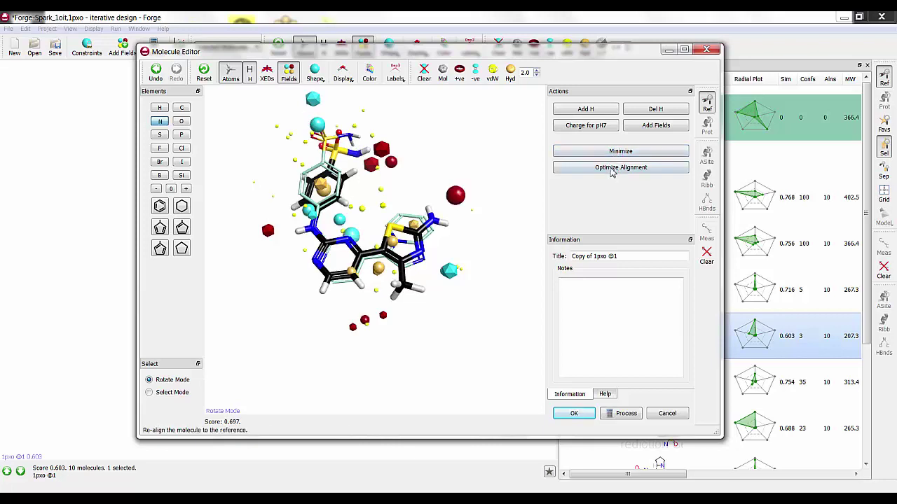
click(611, 169)
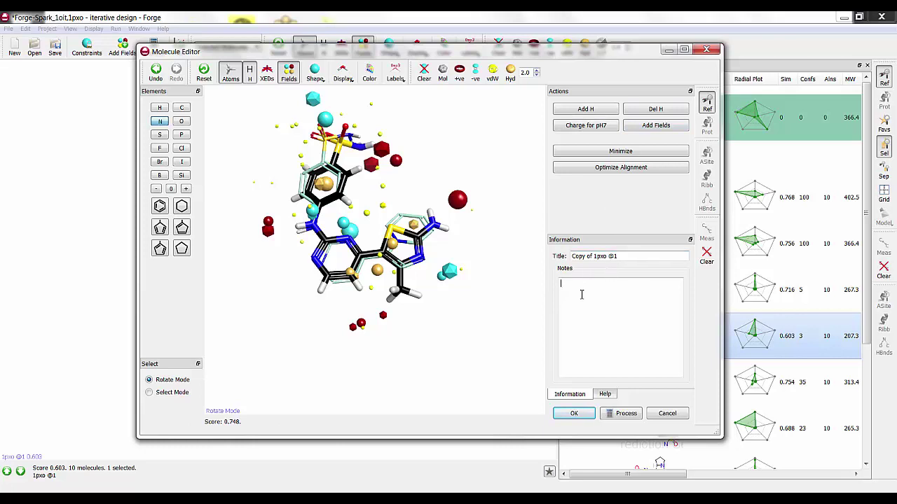
Title the molecule 'modified 1pxo' and add the note 'iterative design project'
triple_click(632, 256)
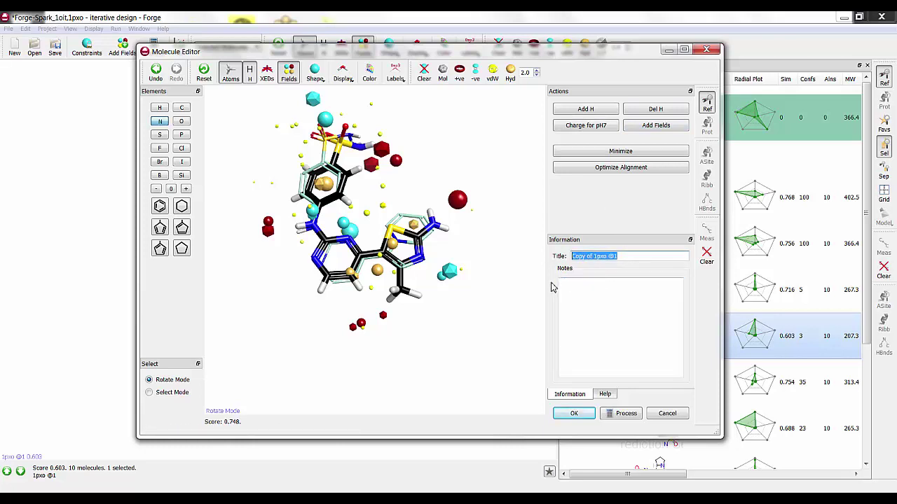
text(modified 1pxo)
click(578, 295)
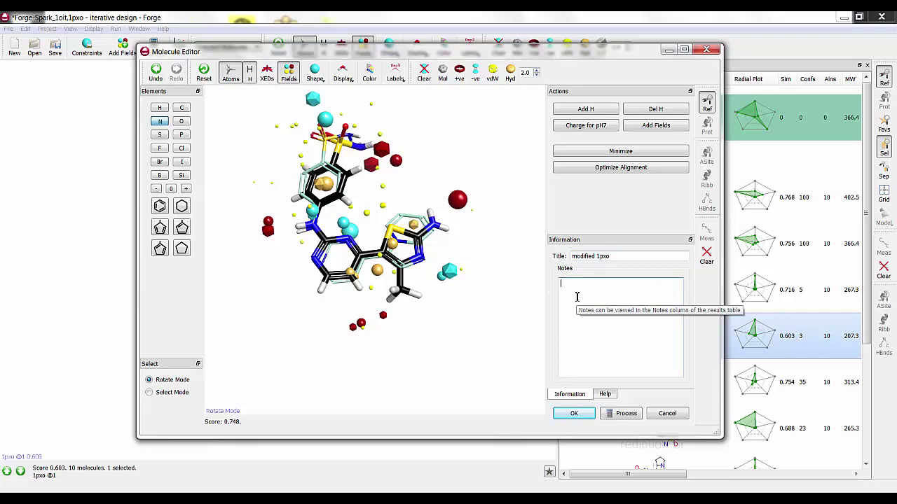
text(iterative design project)
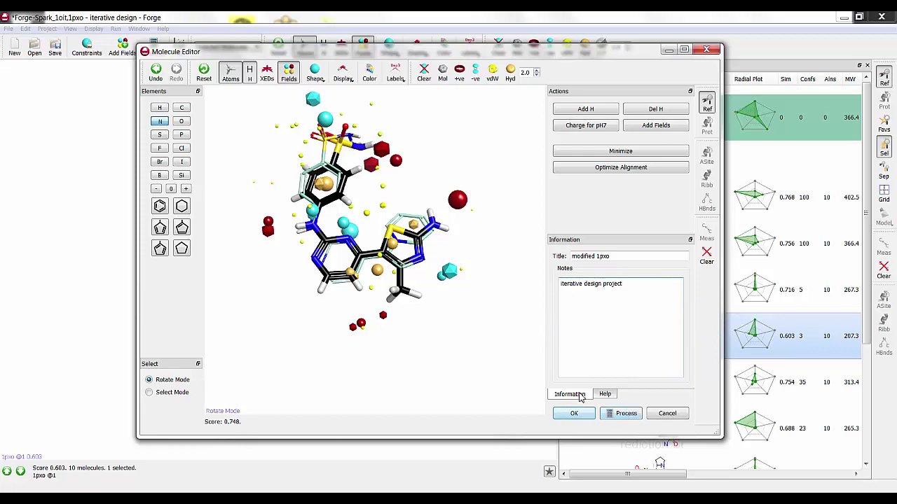
Process modified 1pxo with default quality settings, giving 38 conformations and a 0.830 alignment score
click(625, 414)
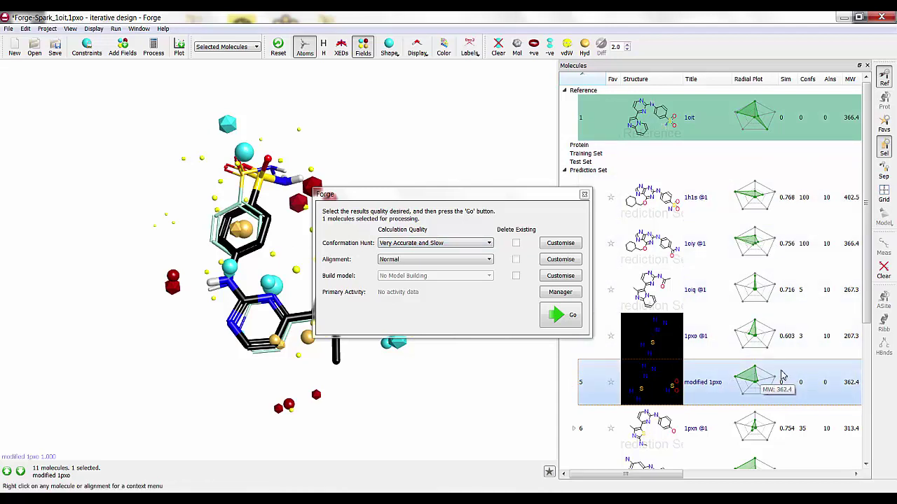
click(565, 317)
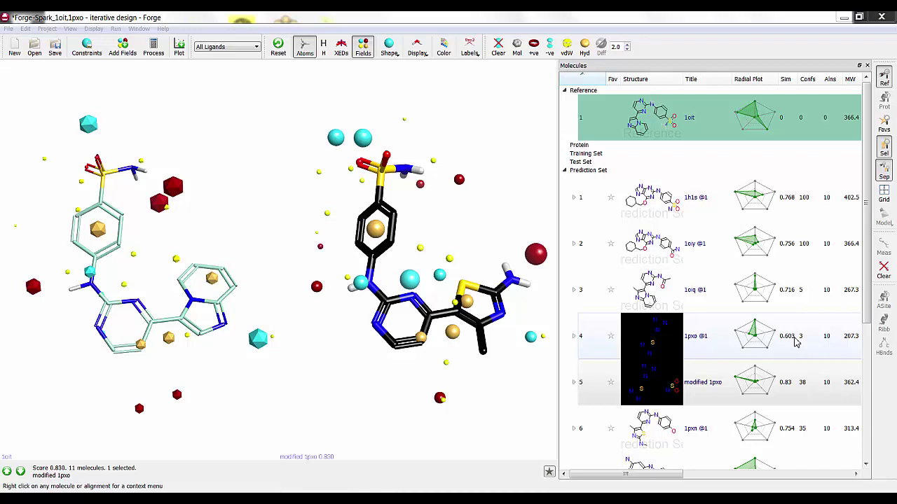
Show 1oit, 1pxo @1 and modified 1pxo side by side in a grid
ctrl+click(796, 339)
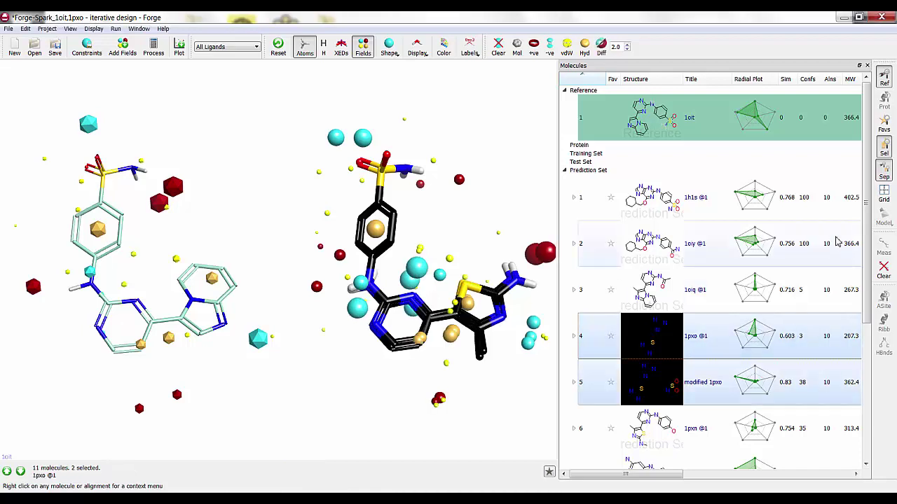
click(885, 196)
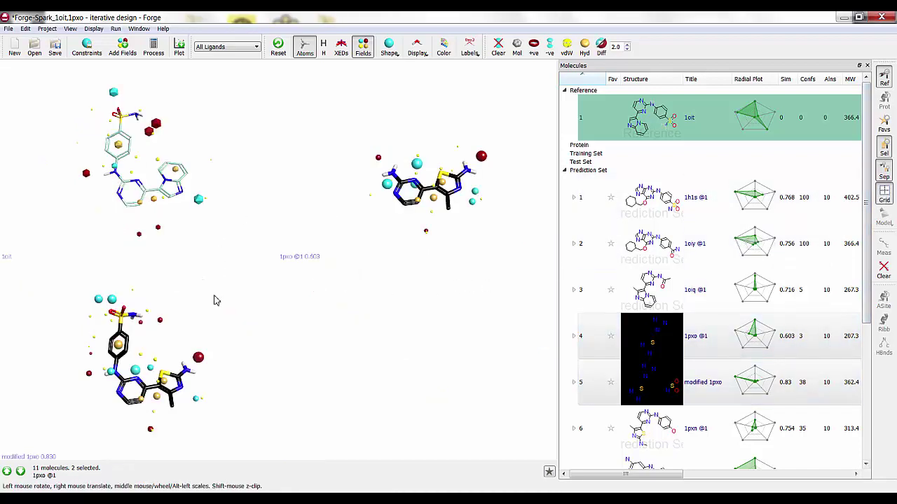